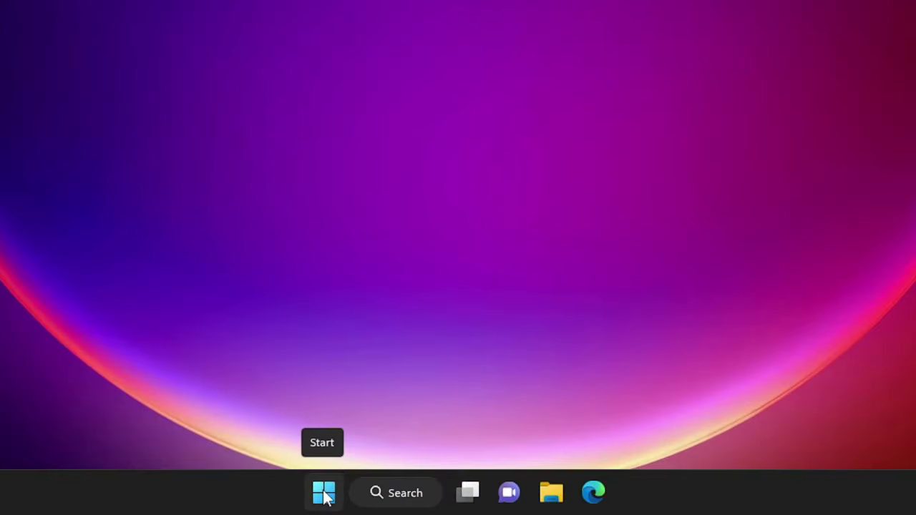
Launch Task Manager from the Win+X menu and expand its navigation pane.
right_click(391, 504)
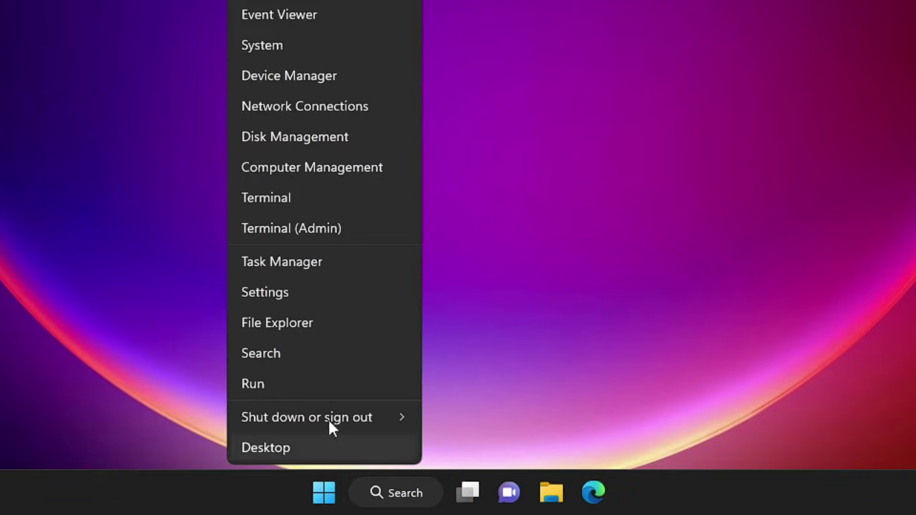
click(310, 266)
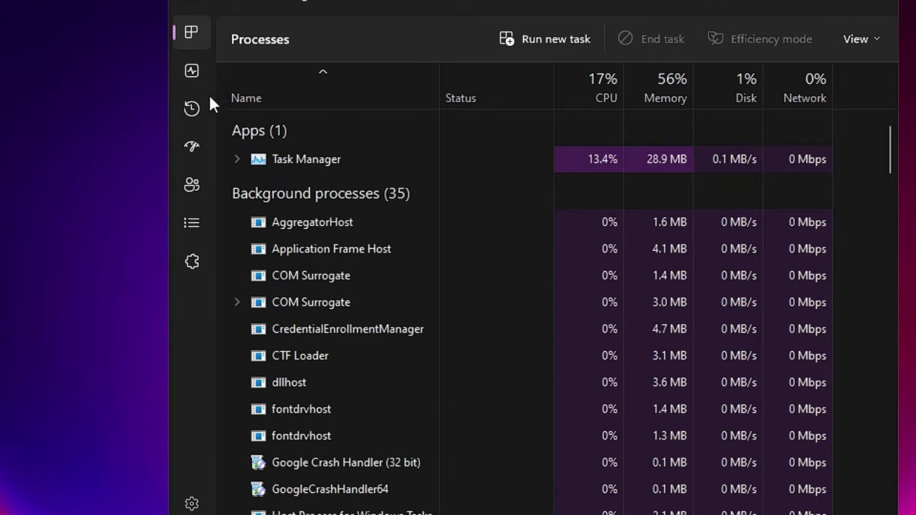
click(198, 6)
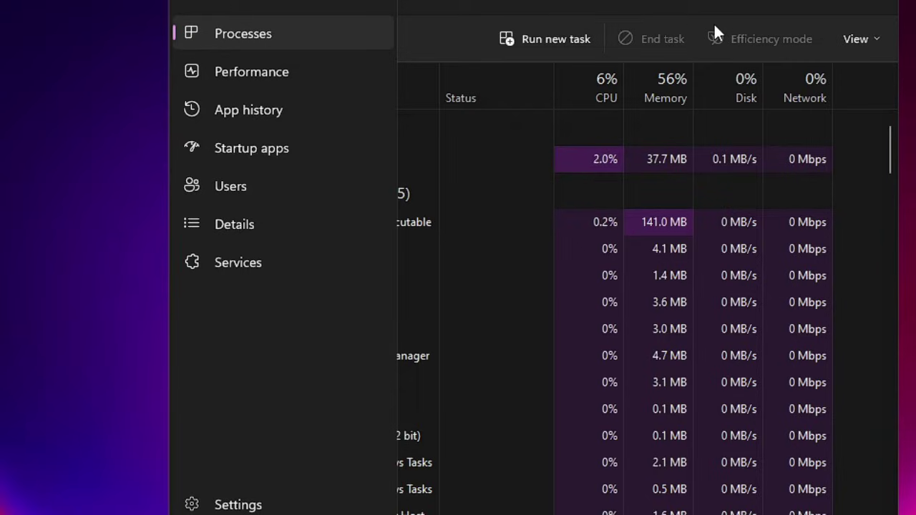
click(276, 146)
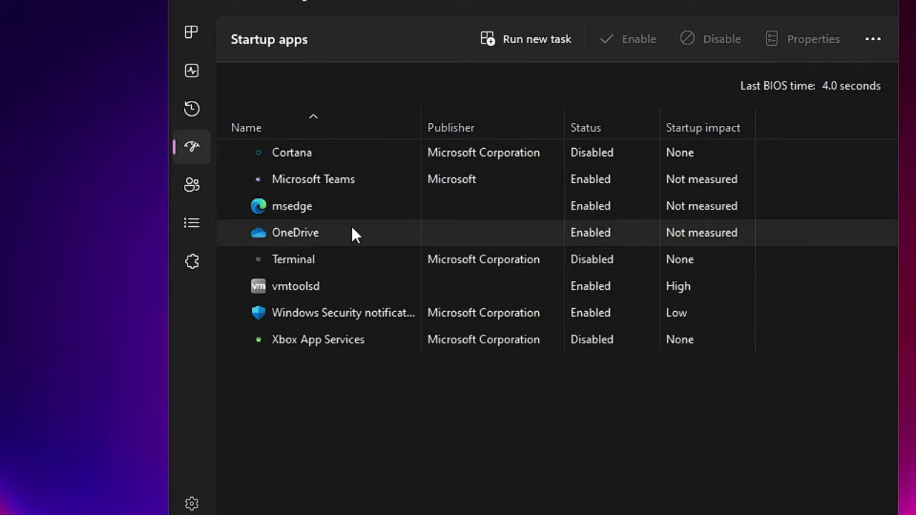
click(340, 179)
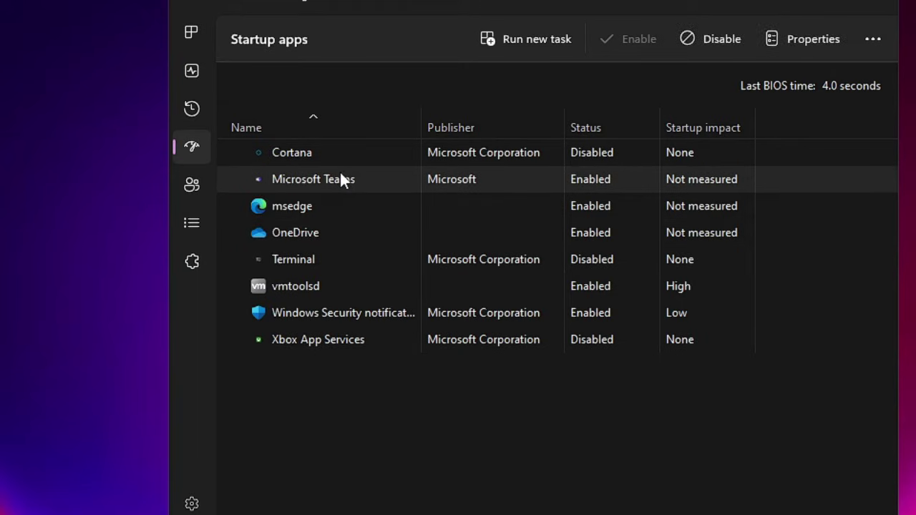
click(286, 205)
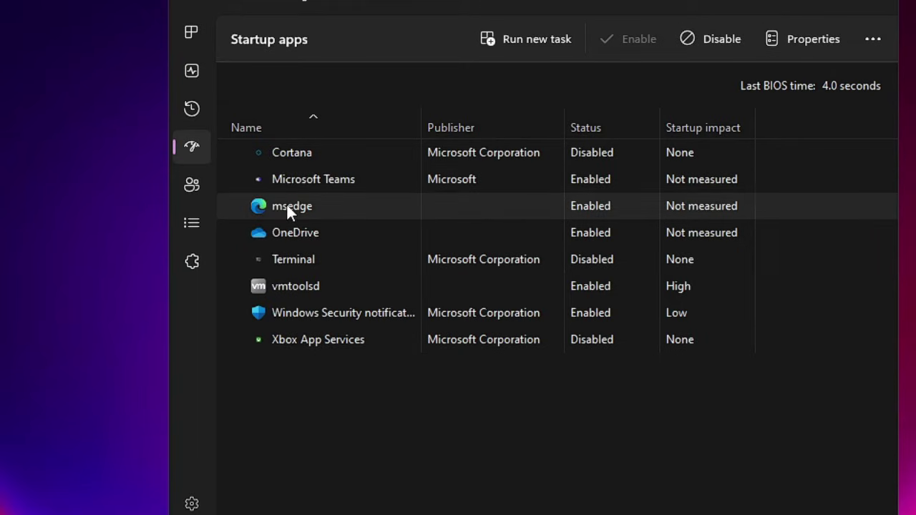
click(297, 229)
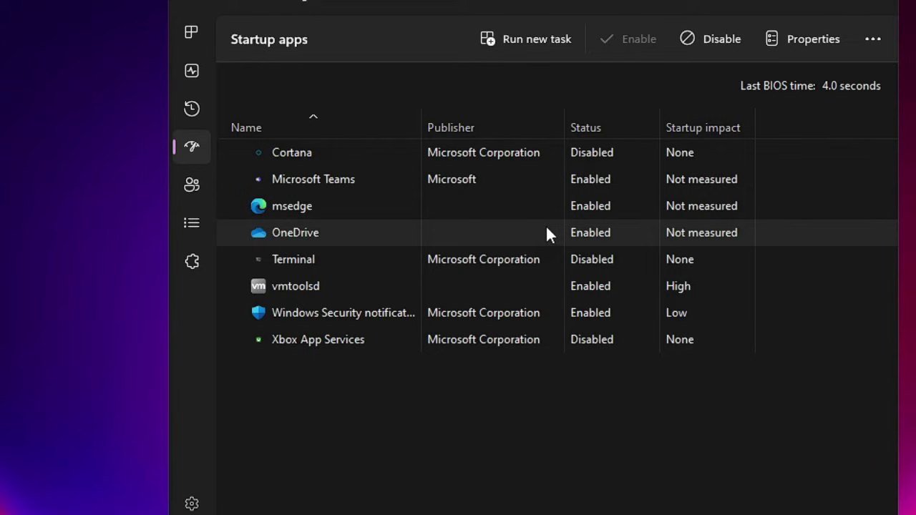
Disable Microsoft Teams, msedge and OneDrive as startup apps.
click(581, 183)
right_click(573, 179)
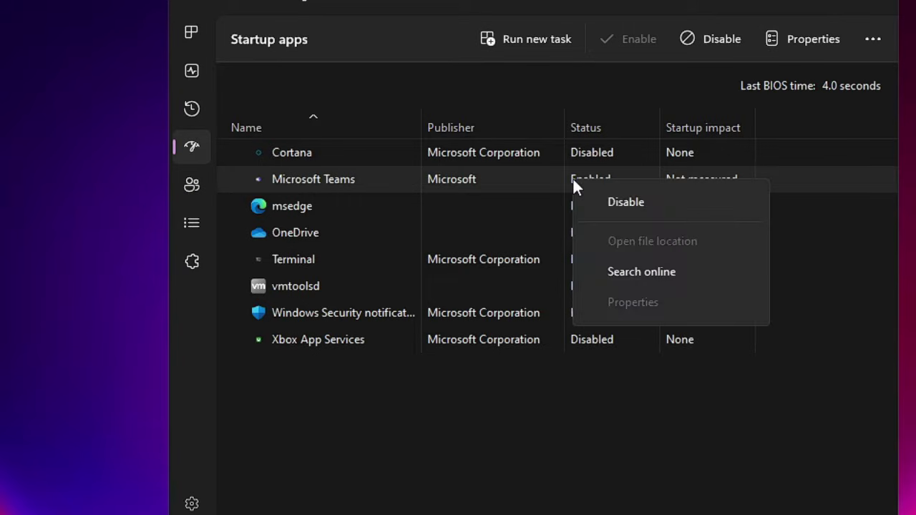
click(618, 204)
click(593, 205)
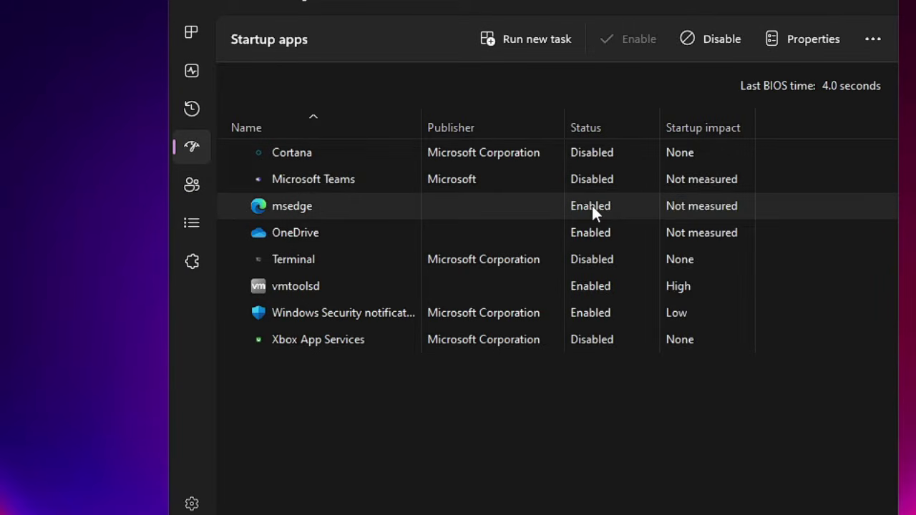
right_click(592, 207)
click(622, 227)
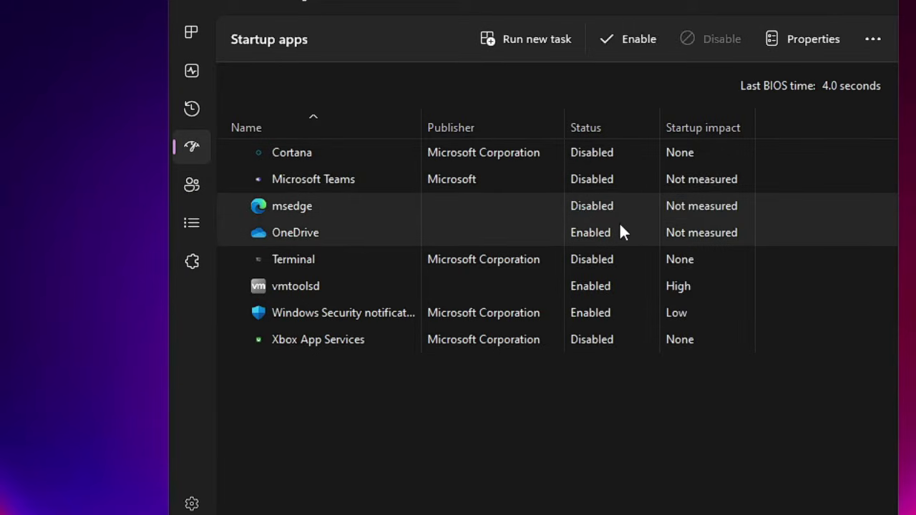
click(590, 229)
right_click(590, 229)
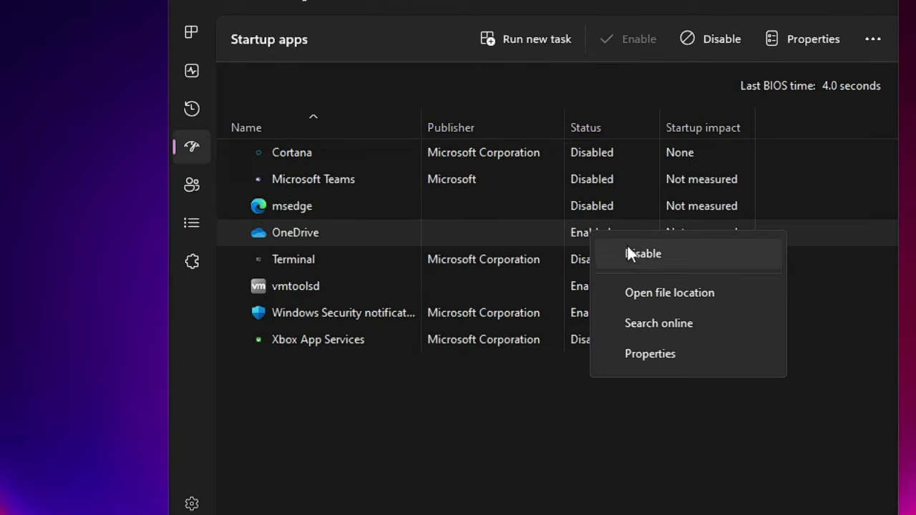
click(628, 247)
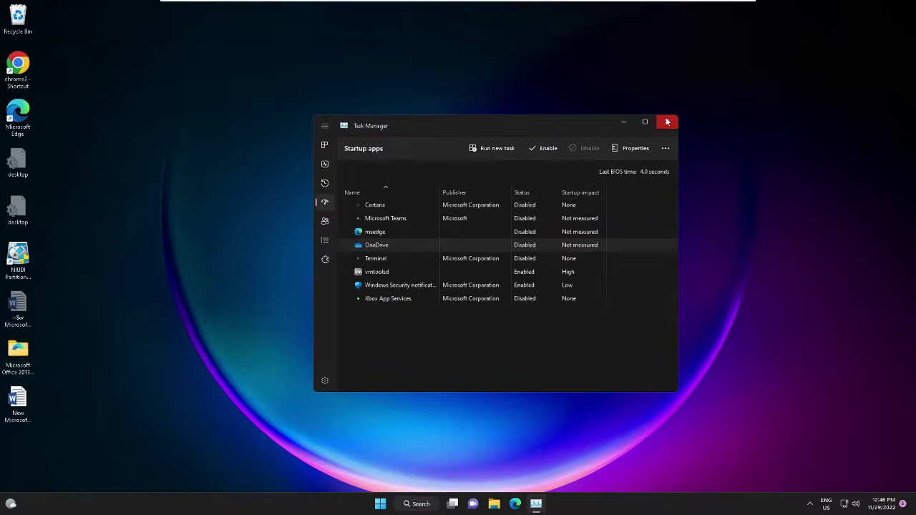
Close Task Manager and open System Configuration by searching for msconfig.
click(859, 4)
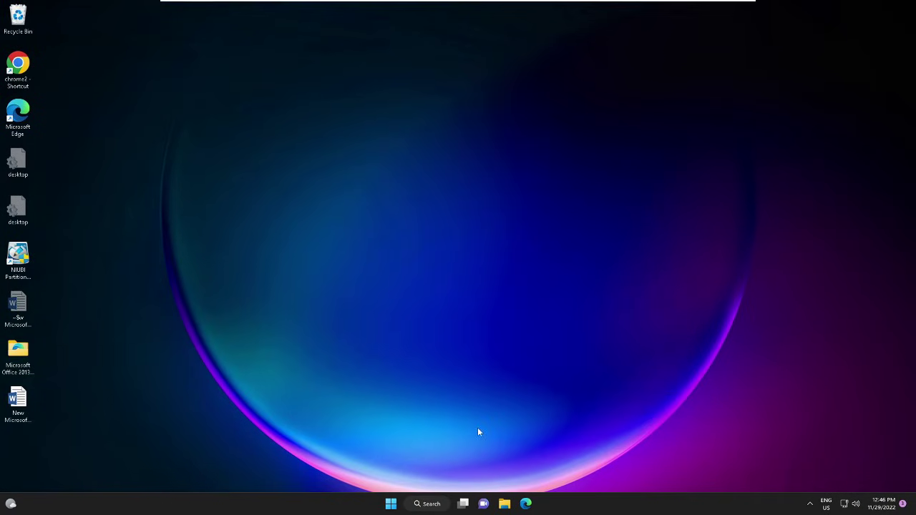
click(441, 506)
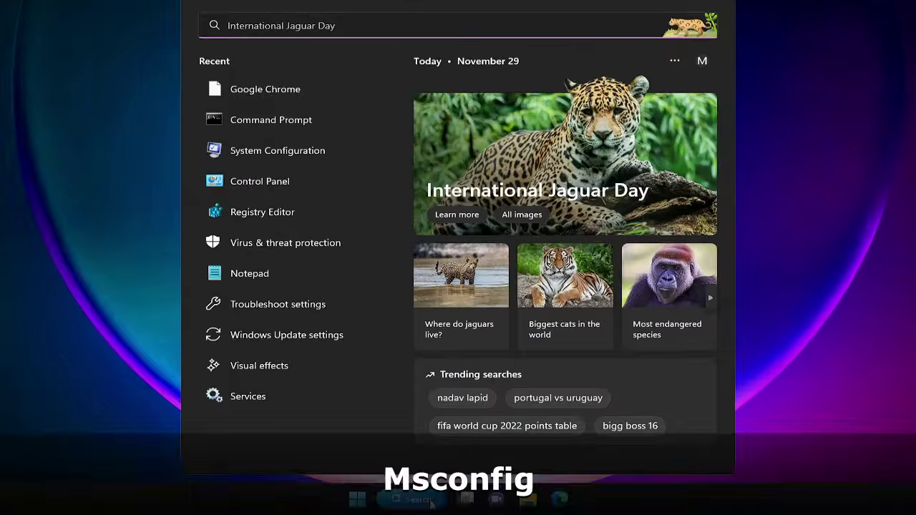
text(m)
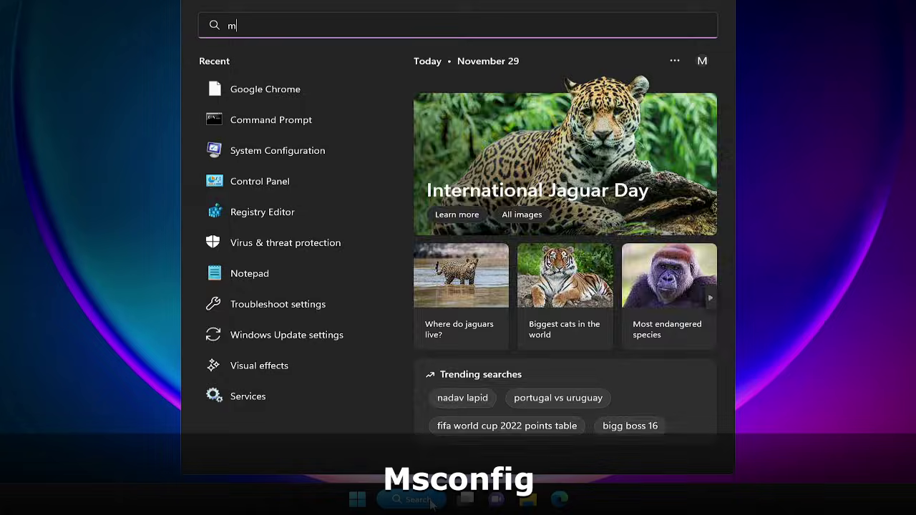
text(sconfig)
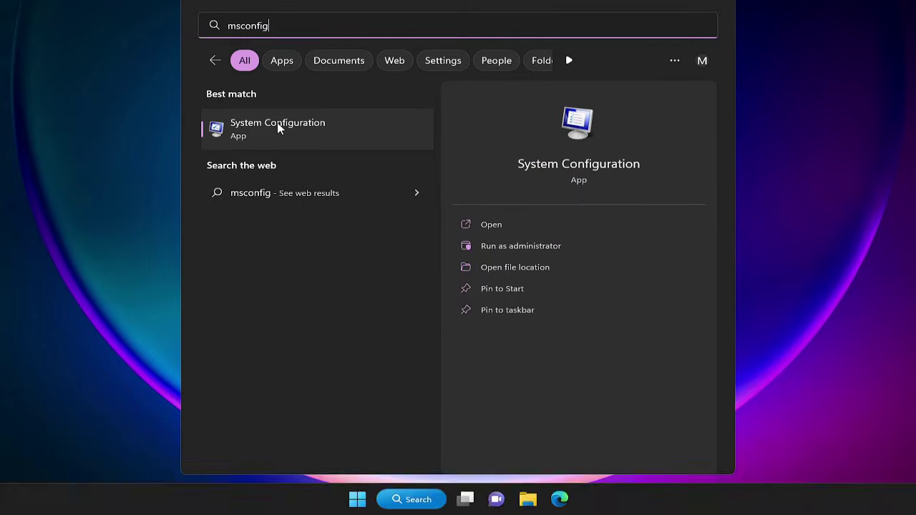
click(294, 129)
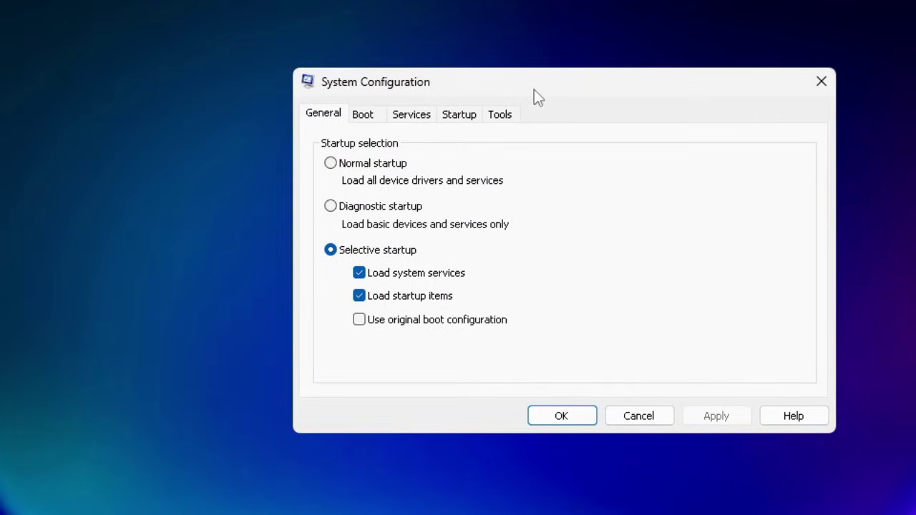
In the Boot tab's advanced options, set Number of processors to 2 and confirm.
click(371, 119)
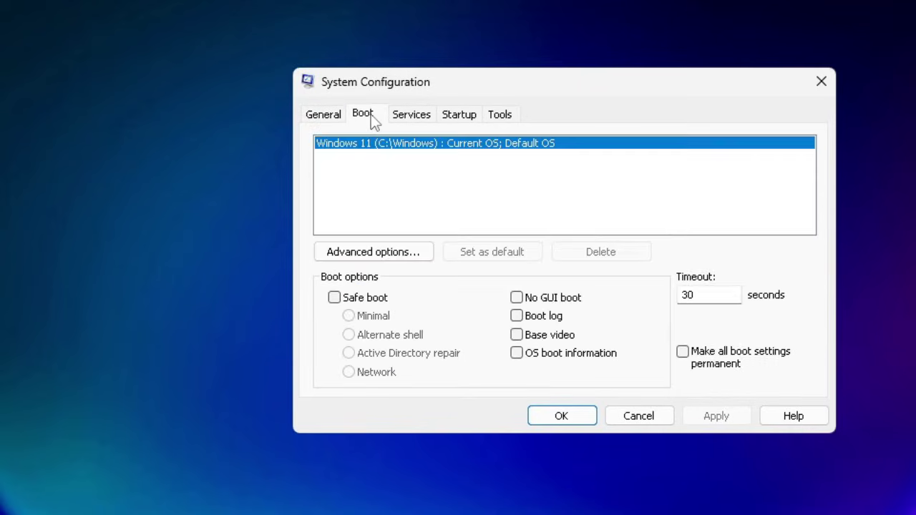
click(398, 256)
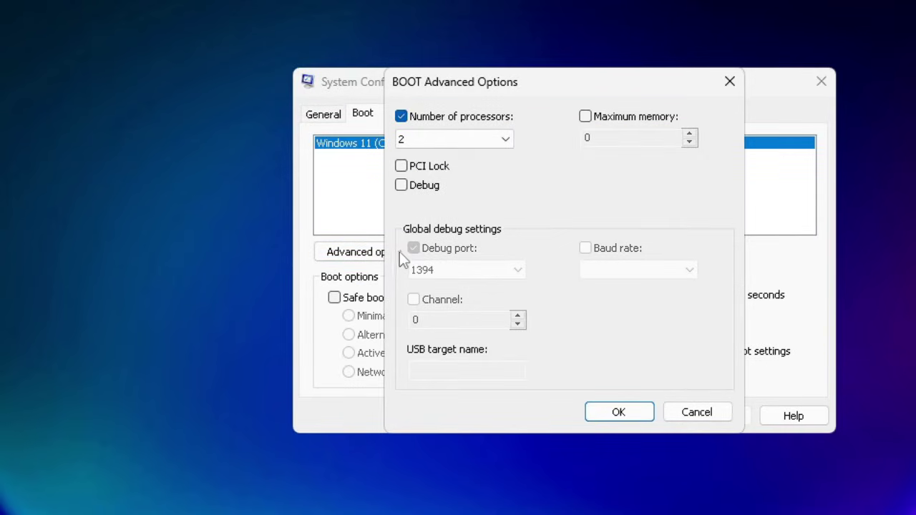
click(402, 118)
click(402, 117)
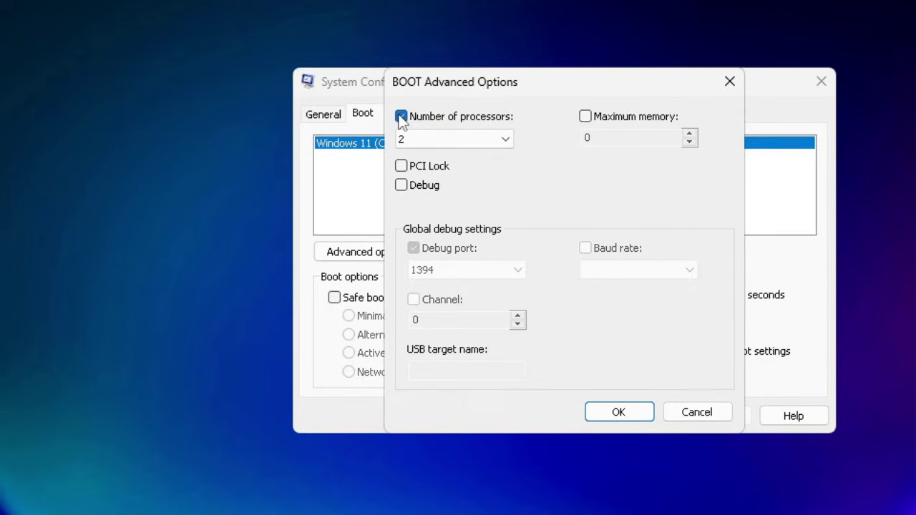
click(463, 139)
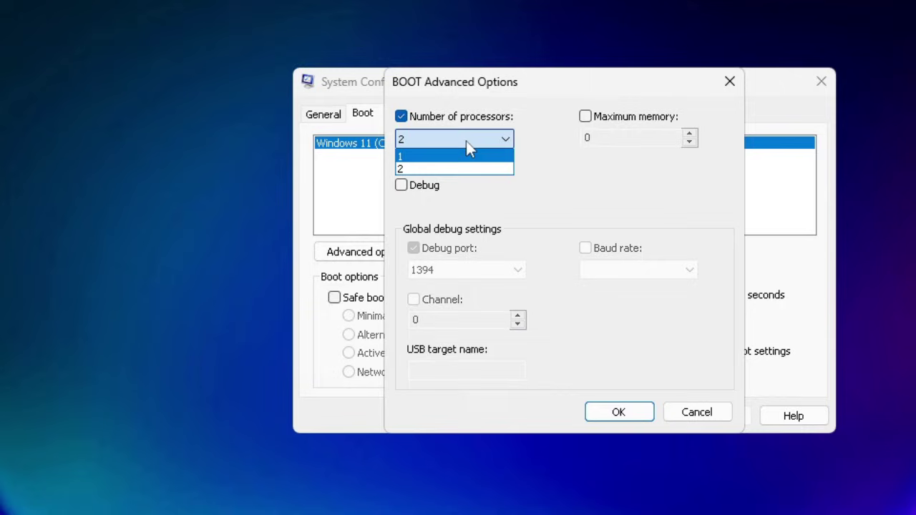
click(419, 169)
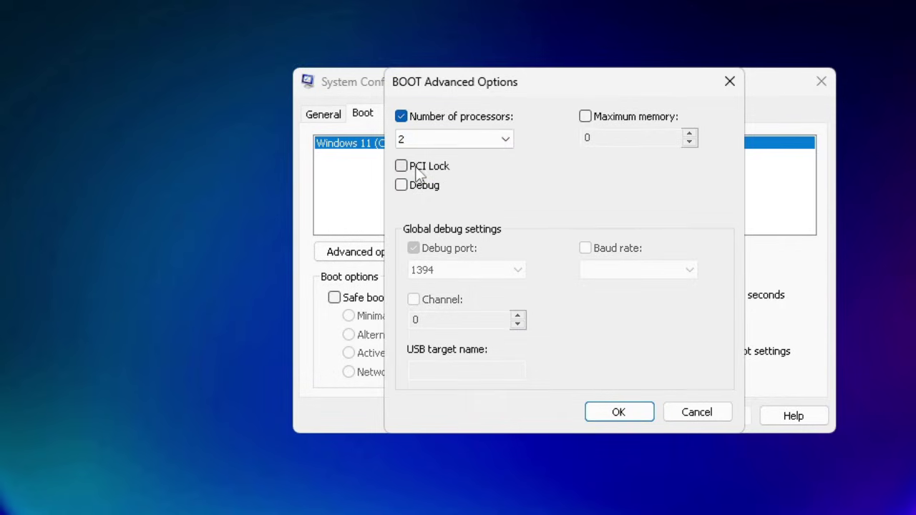
click(455, 143)
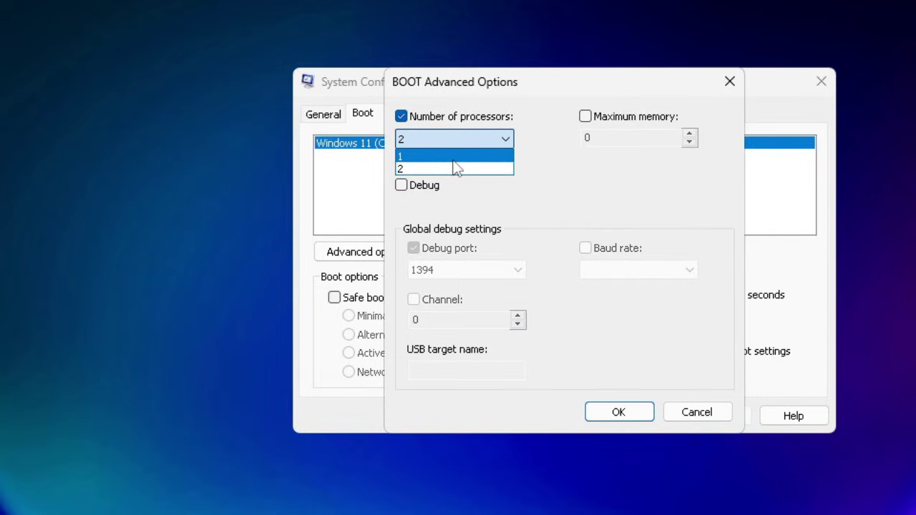
click(586, 213)
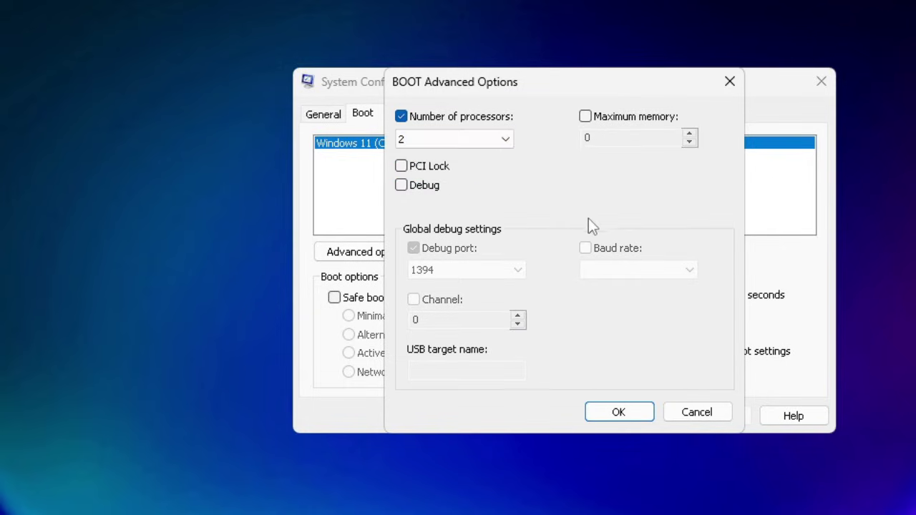
click(620, 413)
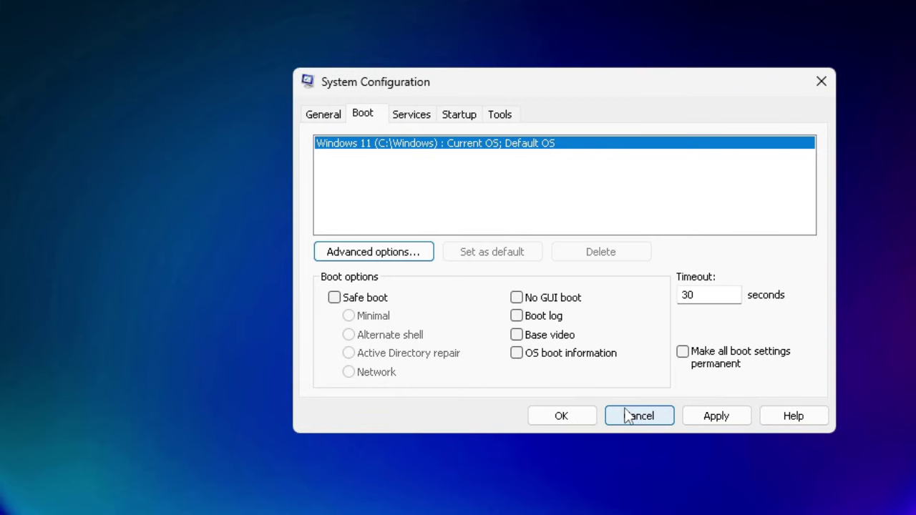
Hide Microsoft services, disable the three VMware and three Google services, apply, and skip restarting.
click(418, 121)
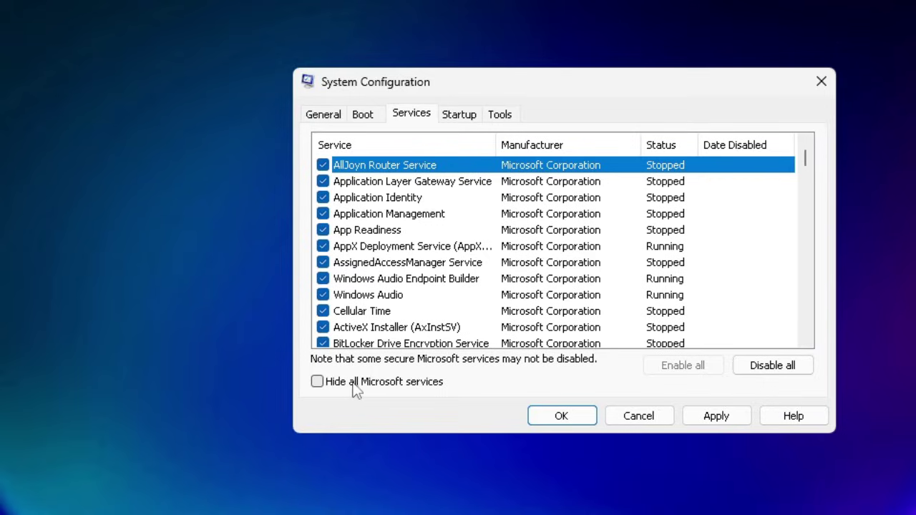
click(377, 384)
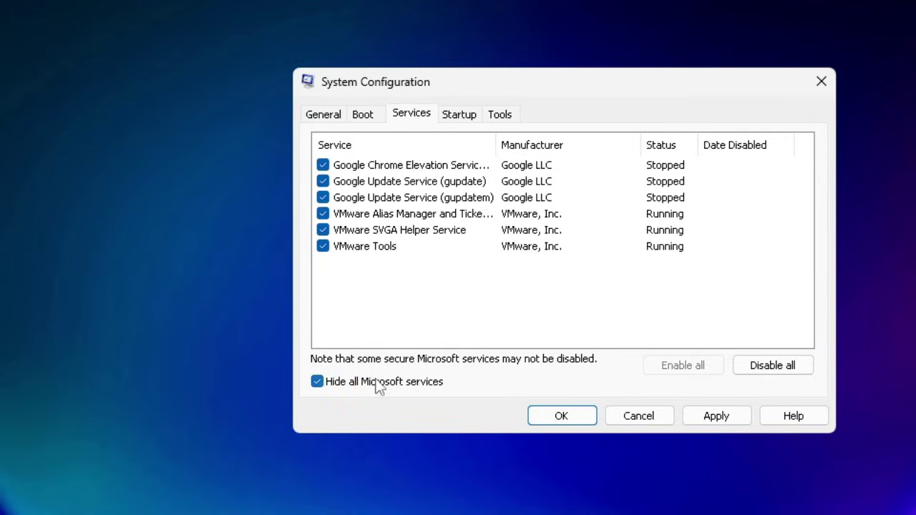
click(323, 246)
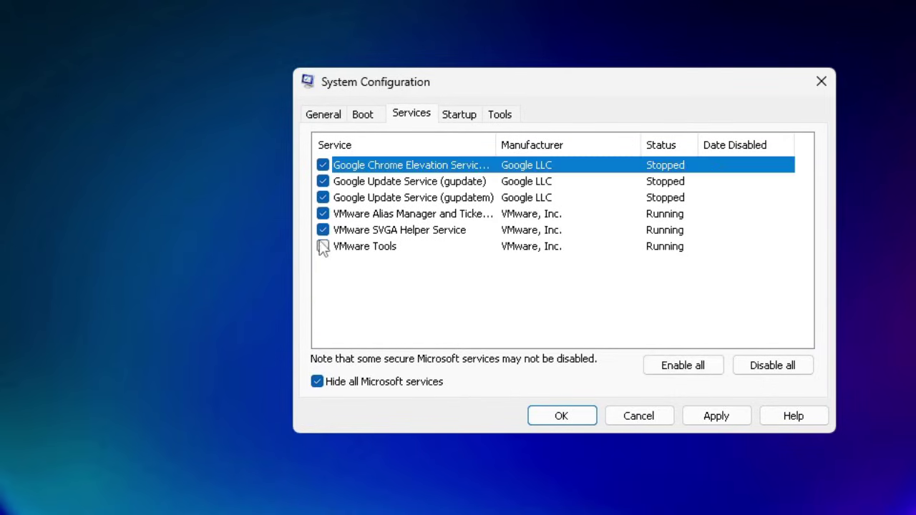
click(323, 230)
click(323, 213)
click(323, 198)
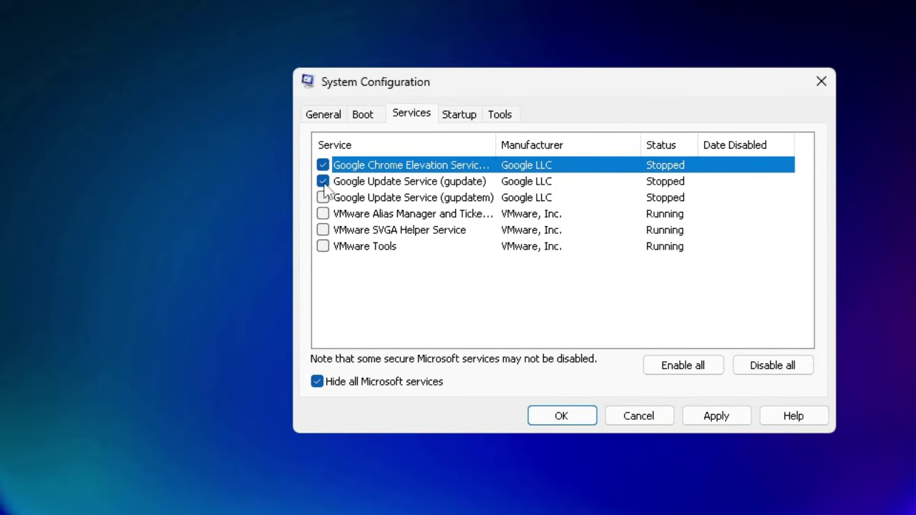
click(323, 181)
click(323, 165)
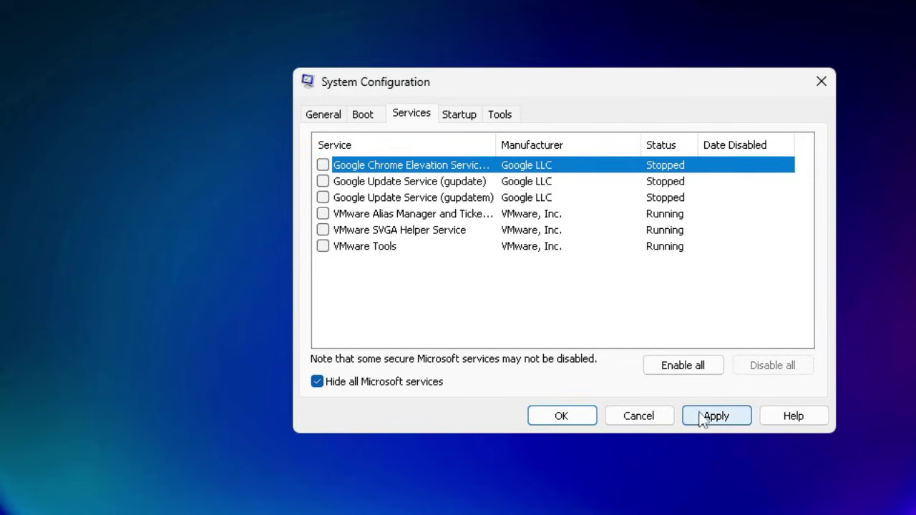
click(563, 419)
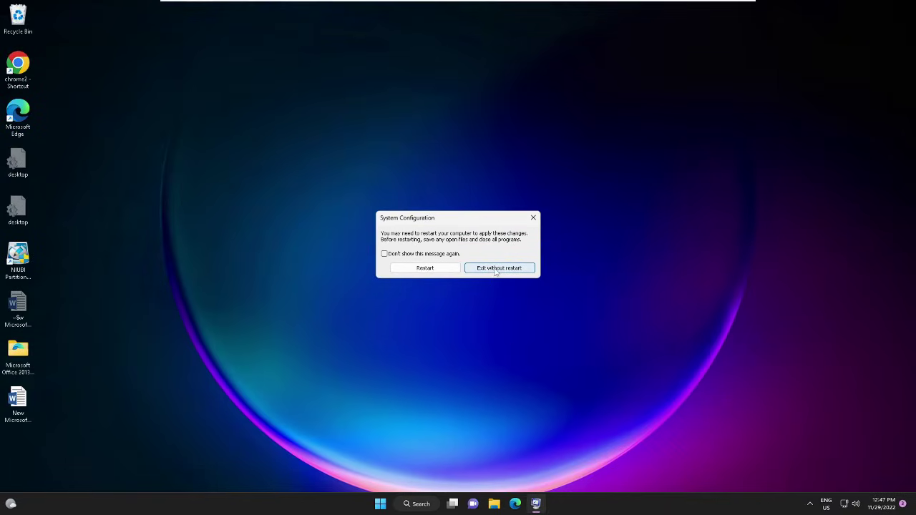
click(533, 218)
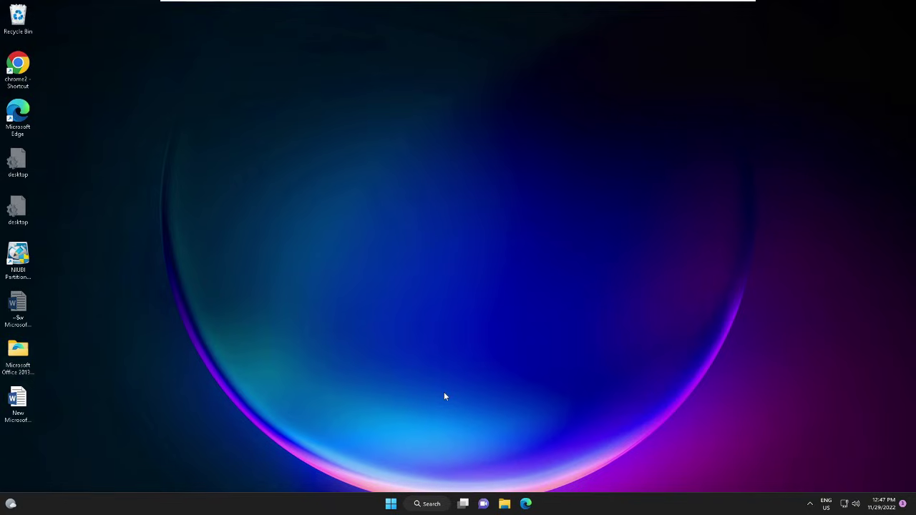
Search Windows for powercfg.cpl to bring up Power Options.
click(436, 507)
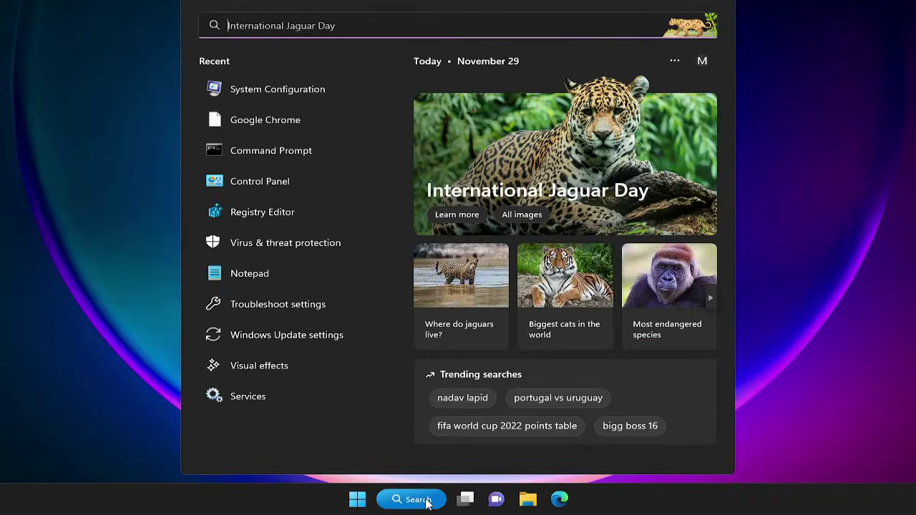
text(powerc)
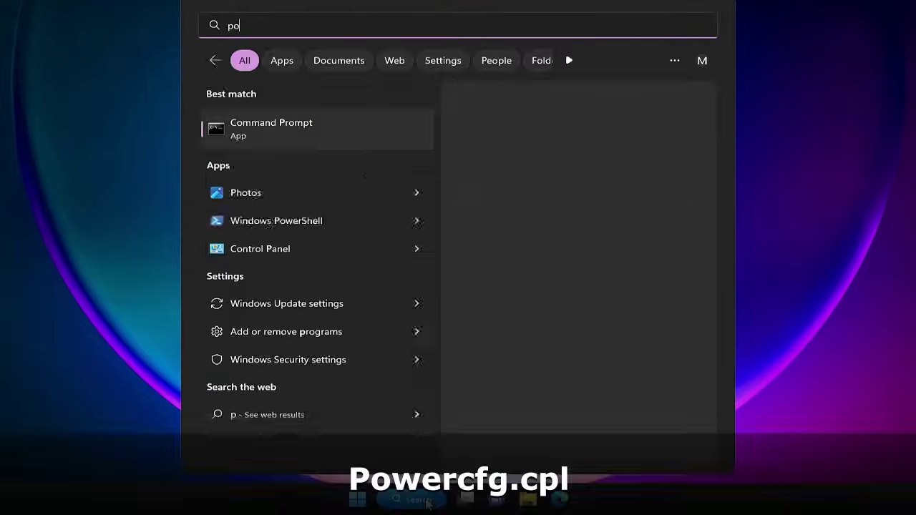
text(fg.cpl)
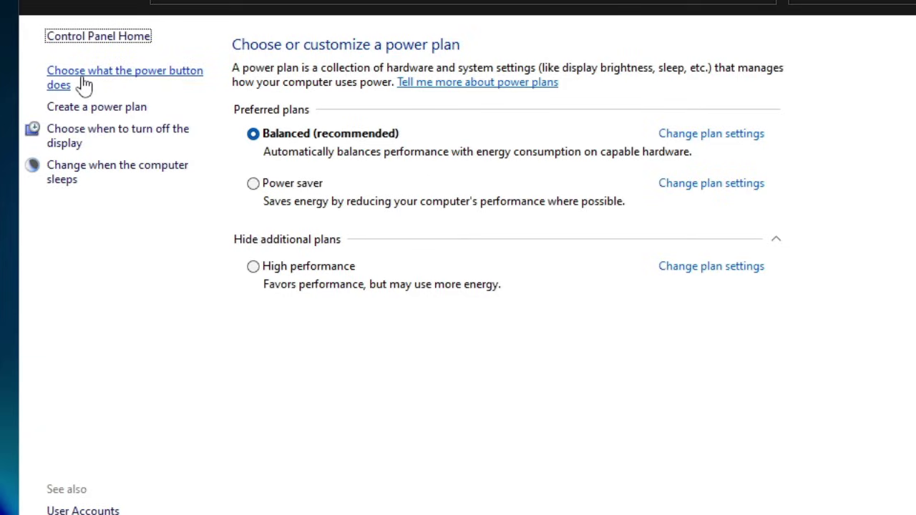
Go to 'Choose what the power button does' in Power Options.
click(157, 83)
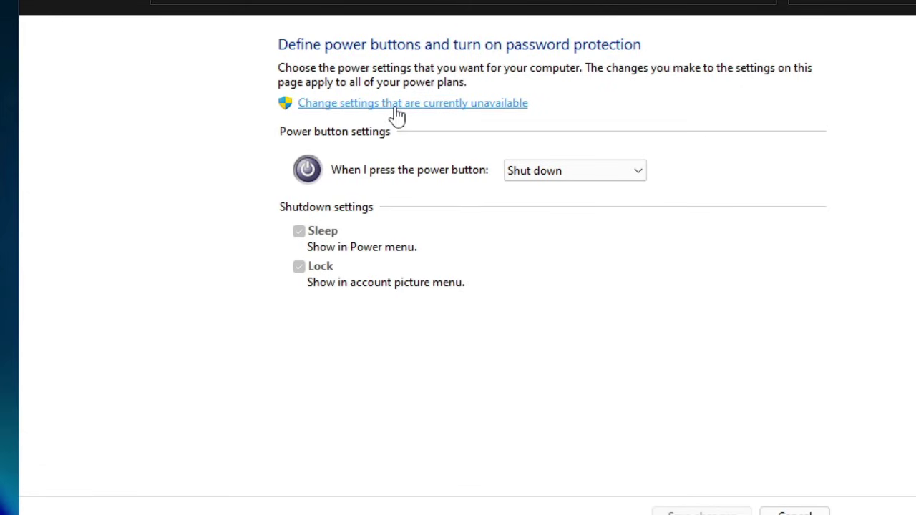
Unlock the greyed-out shutdown settings via 'Change settings that are currently unavailable'.
click(485, 108)
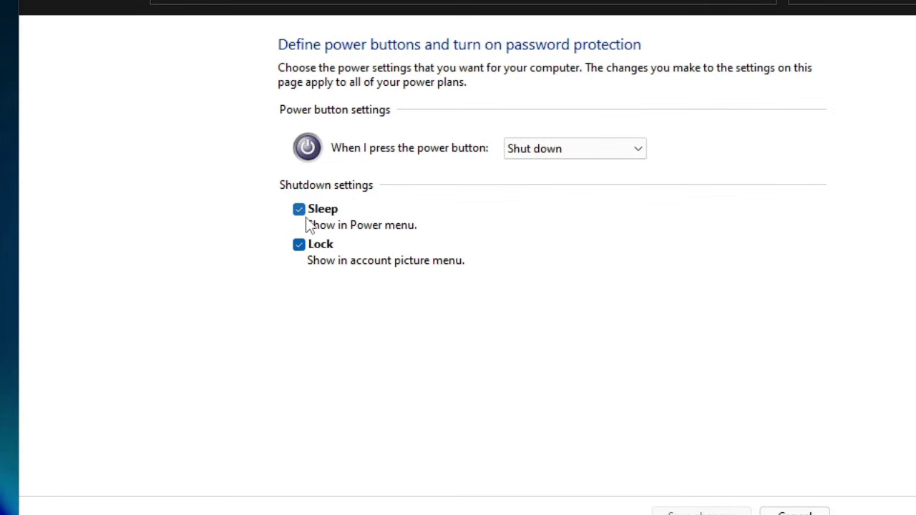